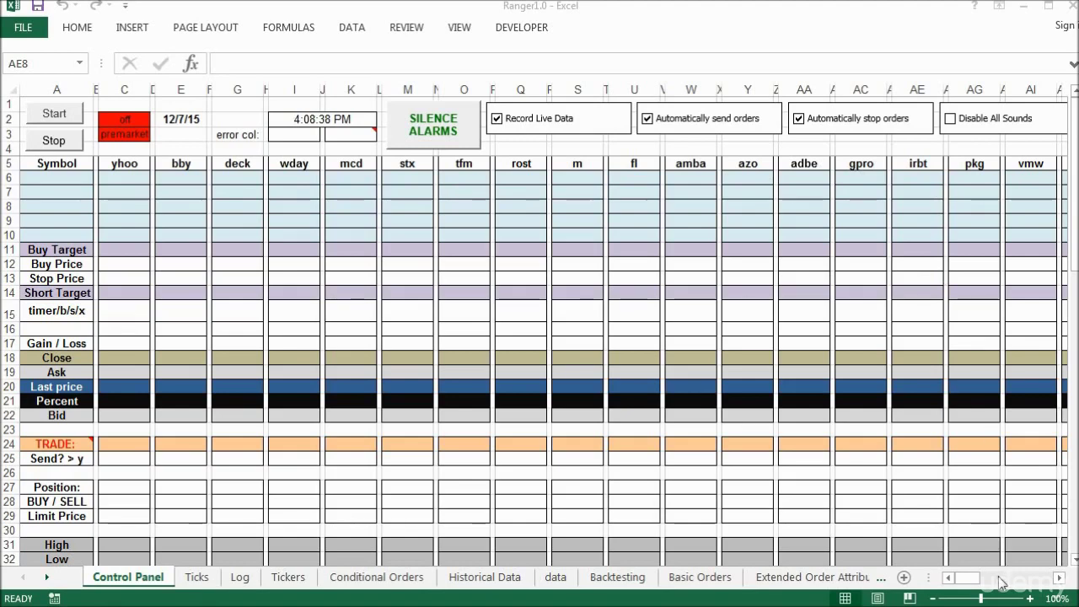
Scroll the Control Panel right to columns AK–BK and run Set Up Workbook.
click(1002, 578)
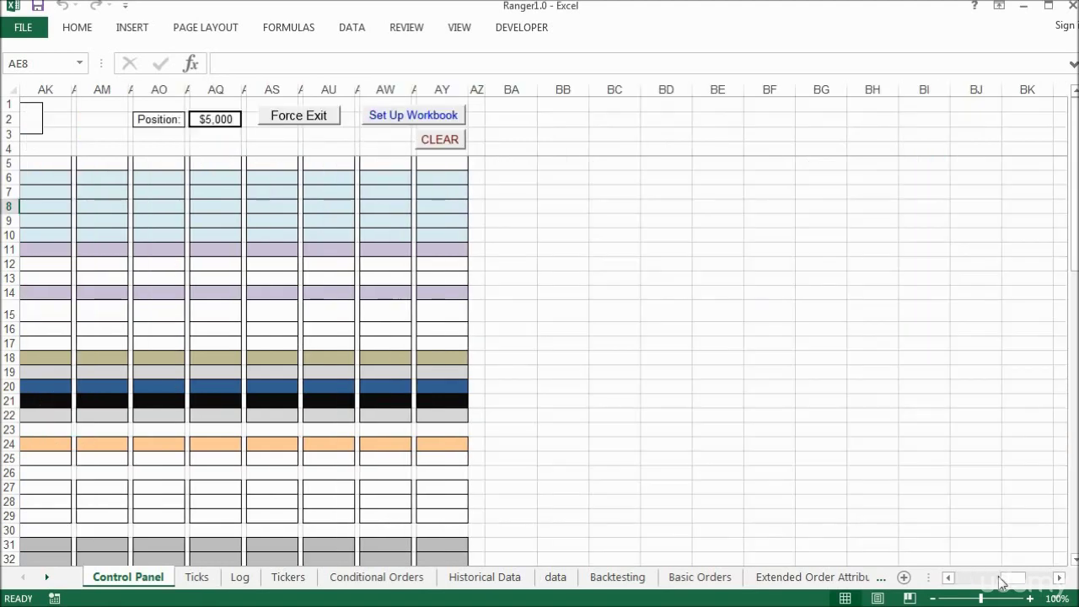
click(447, 115)
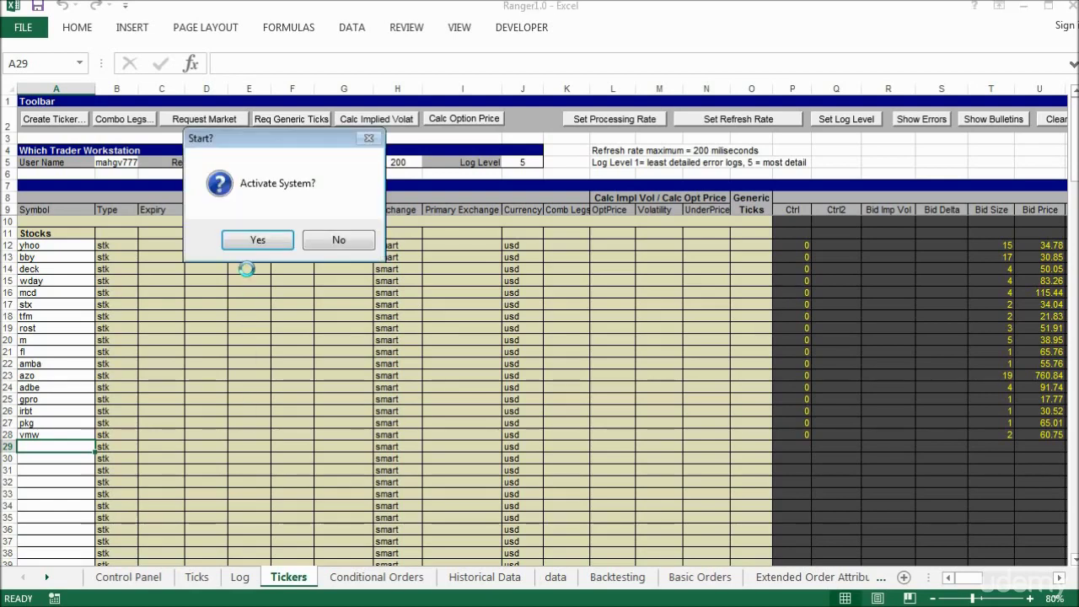
Answer Yes to 'Activate System?' and confirm cell C2 reads ON.
click(267, 242)
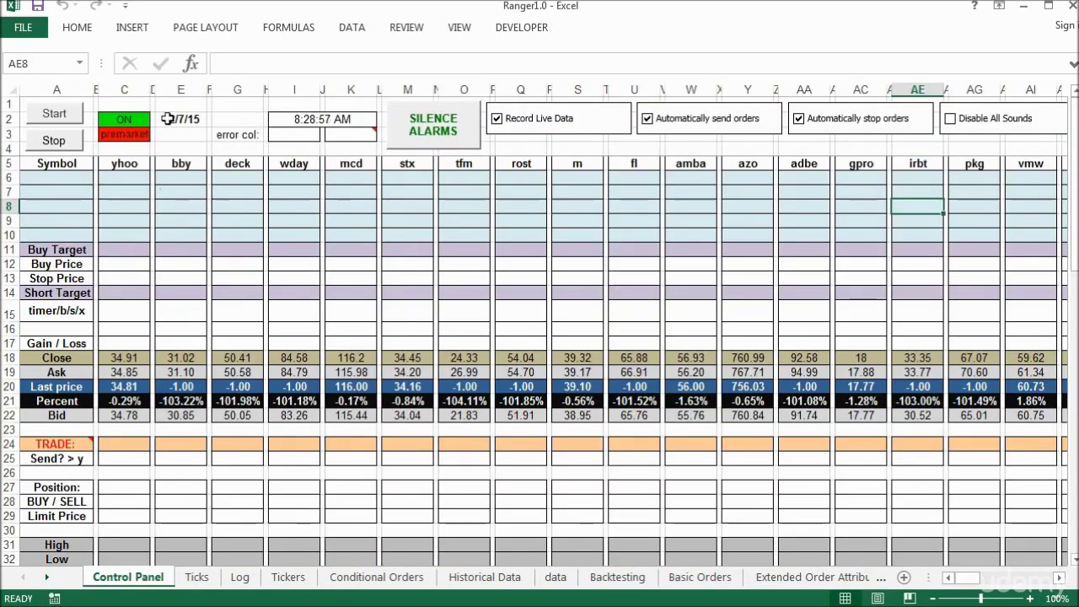
click(135, 118)
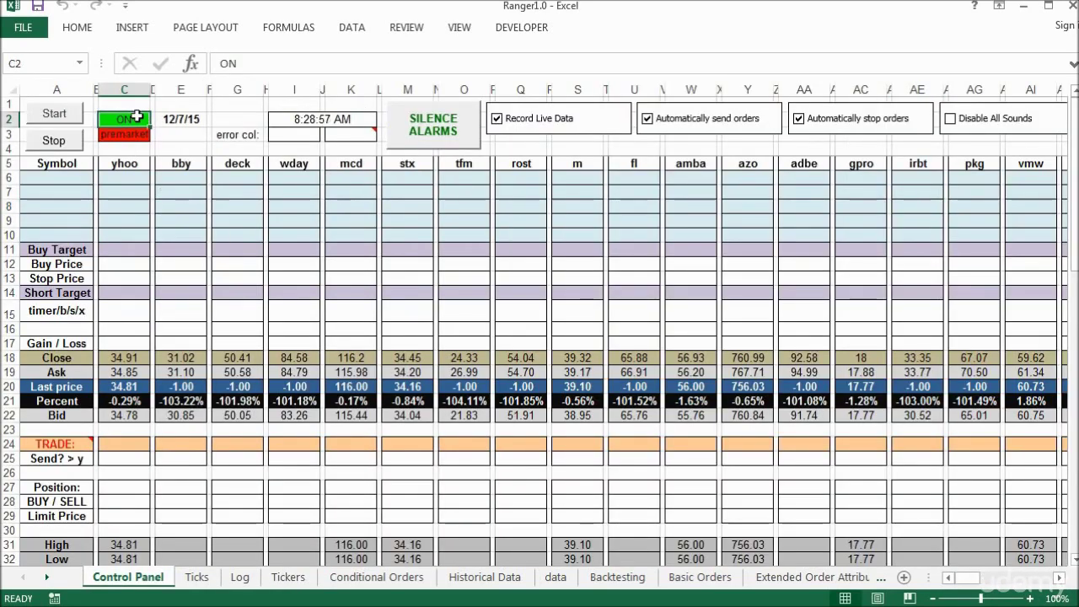
Inspect the market status cell and the bby and yhoo Last price formulas as the market opens.
click(179, 137)
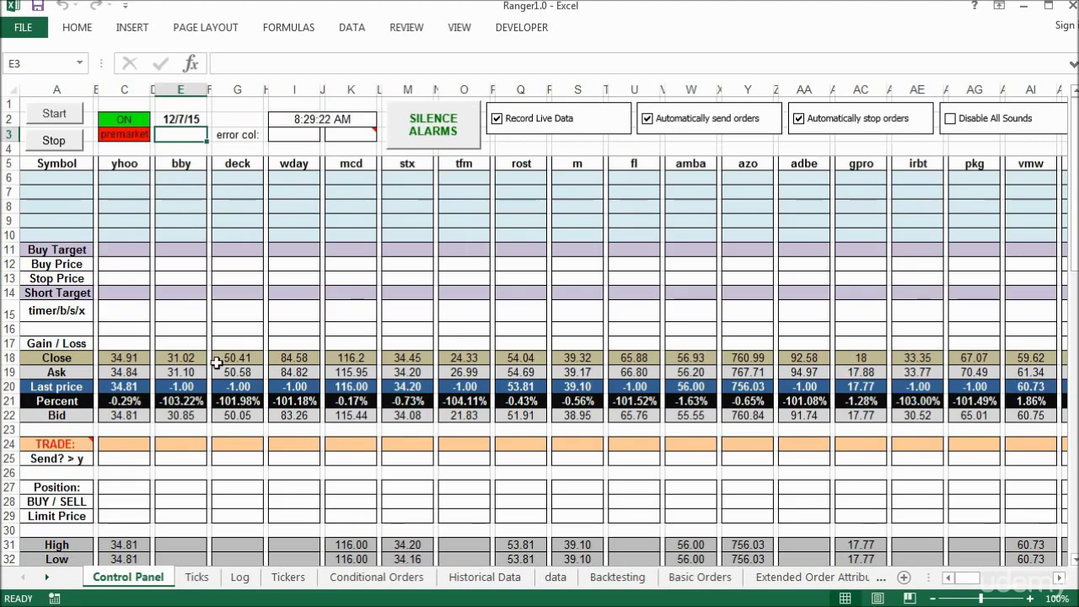
click(195, 386)
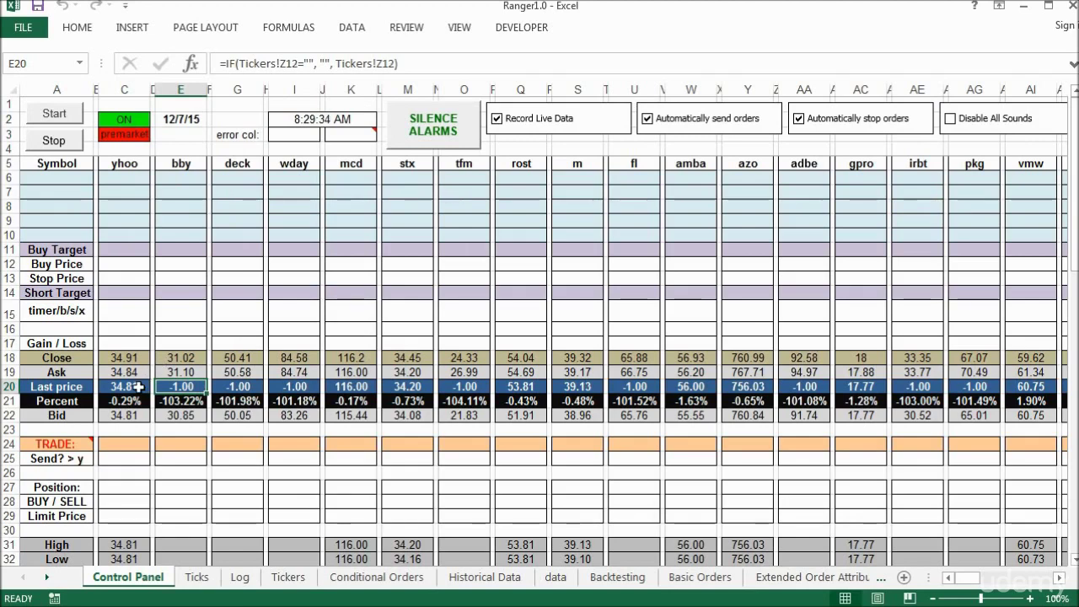
click(138, 386)
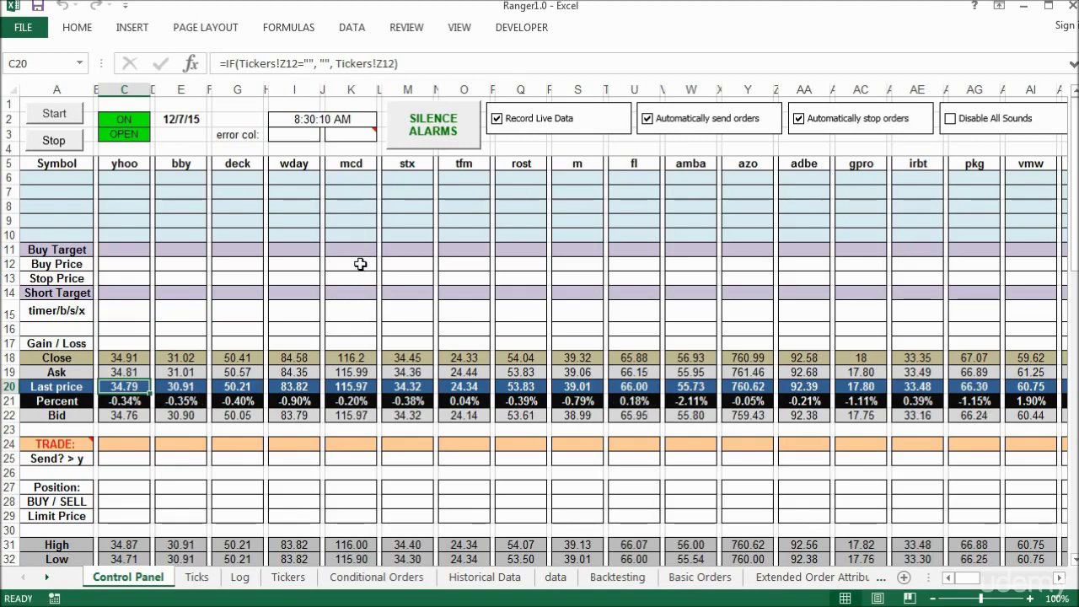
Give mcd buy price 117 and stop 115, check the 120 target, and set timer/b/s/x to 3.
click(361, 264)
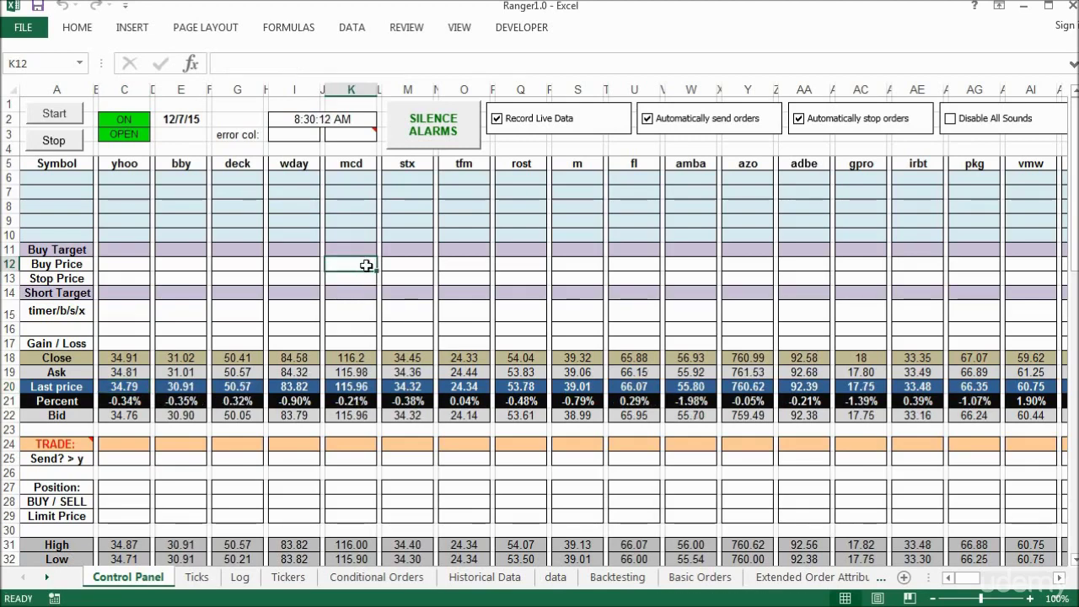
text(117)
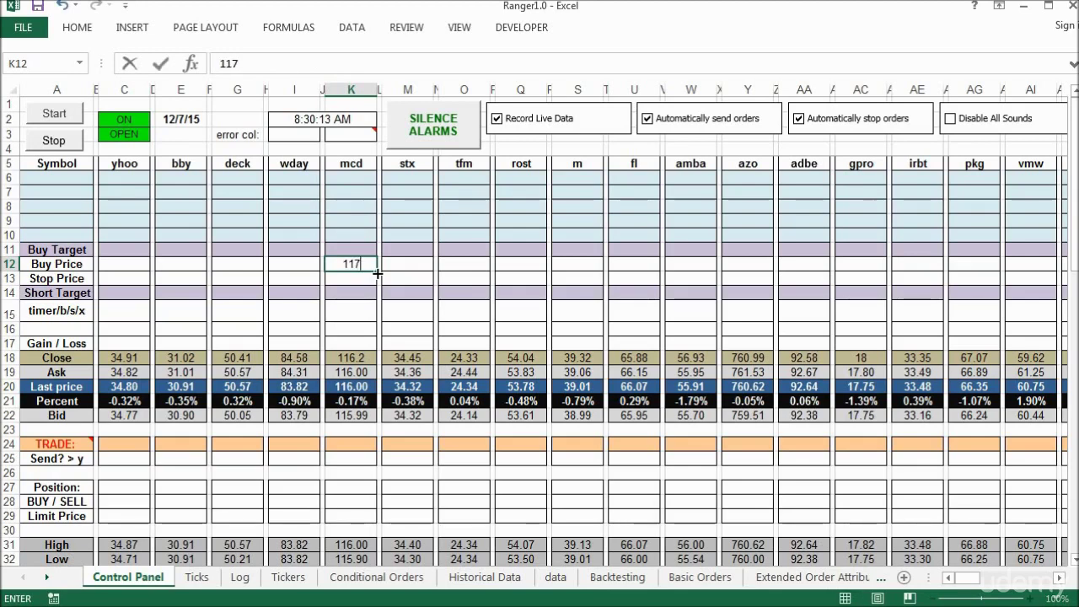
key(Return)
text(115)
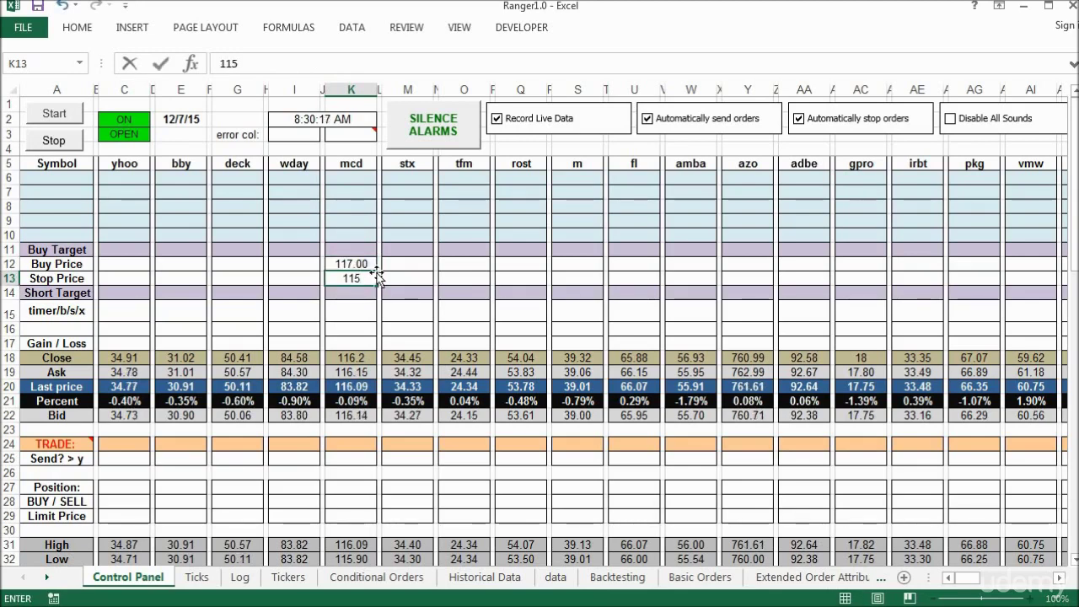
key(Return)
text(112)
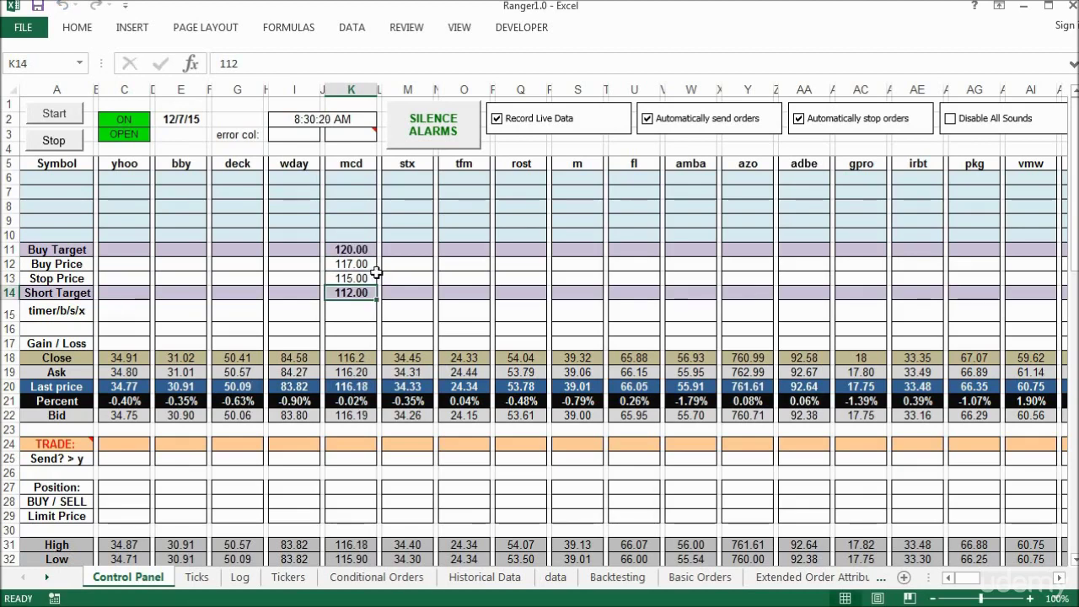
click(352, 248)
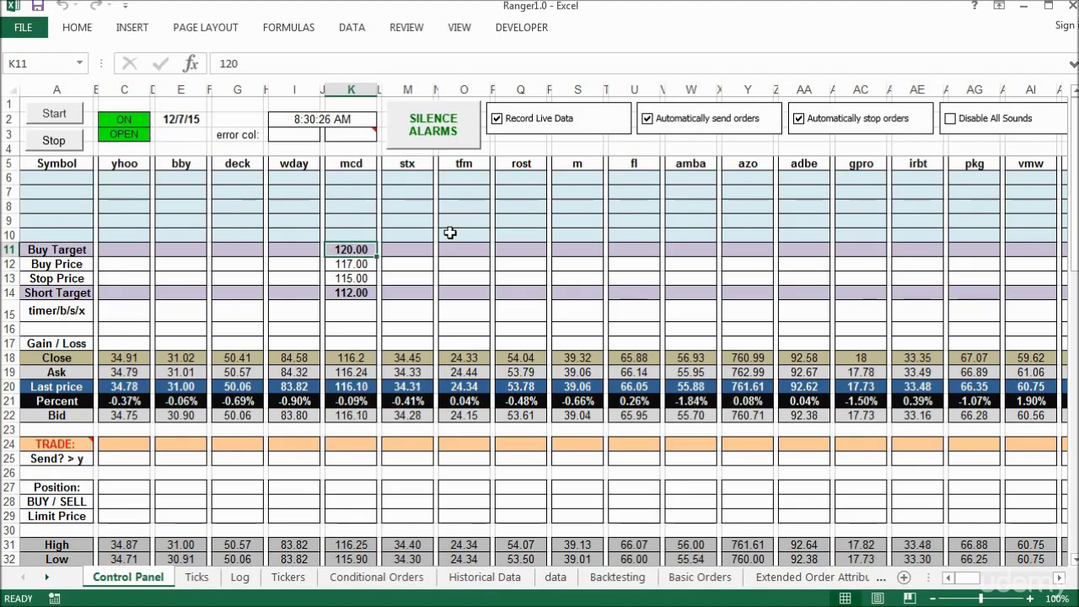
click(348, 310)
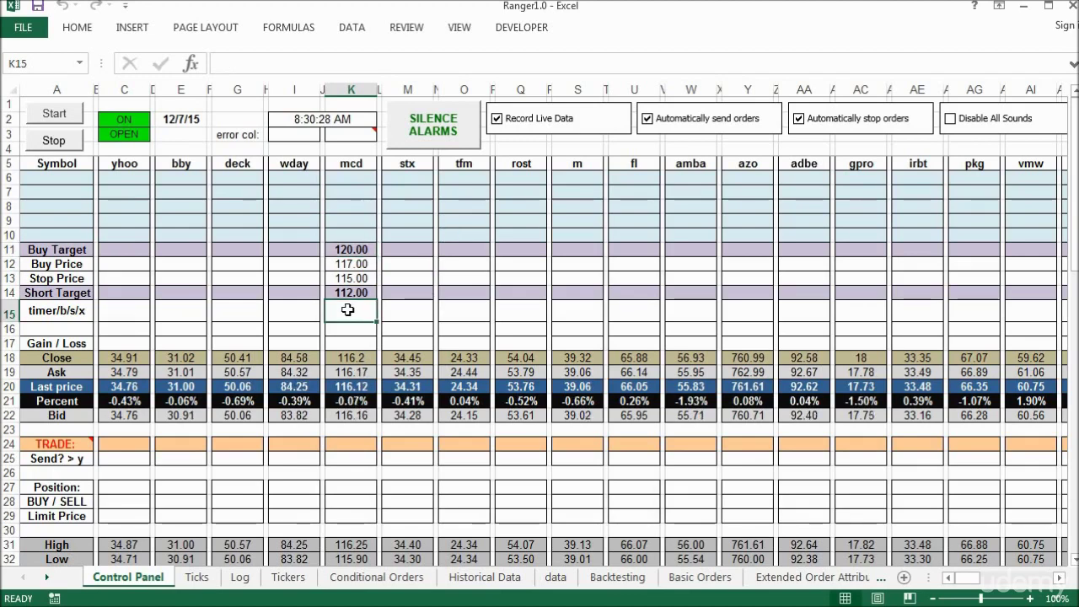
text(3)
key(Return)
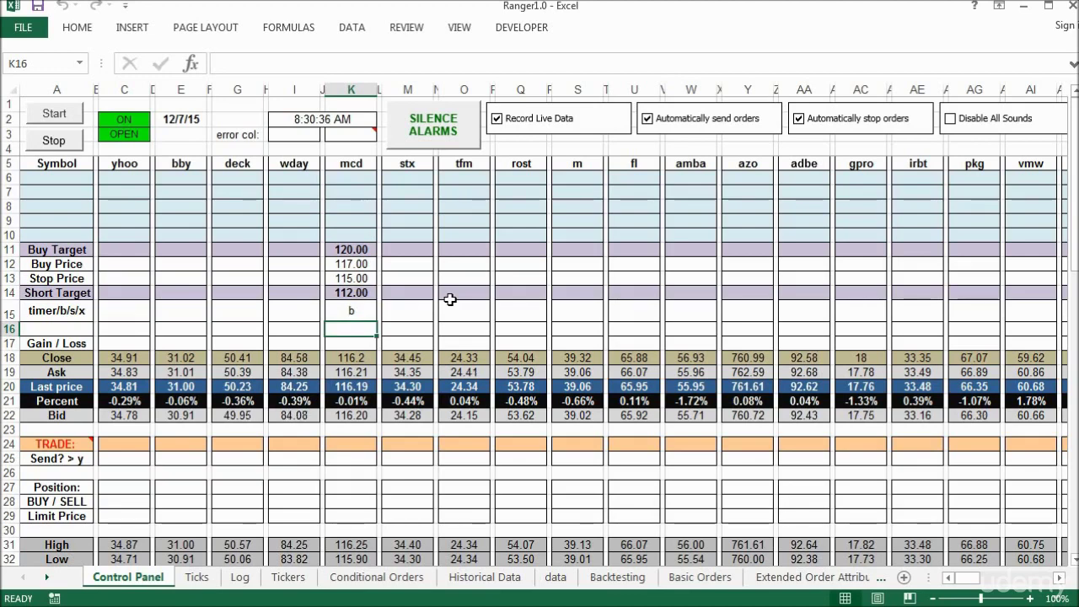
Lower mcd's buy price and buy target to 116 so the trade fills and closes.
click(358, 264)
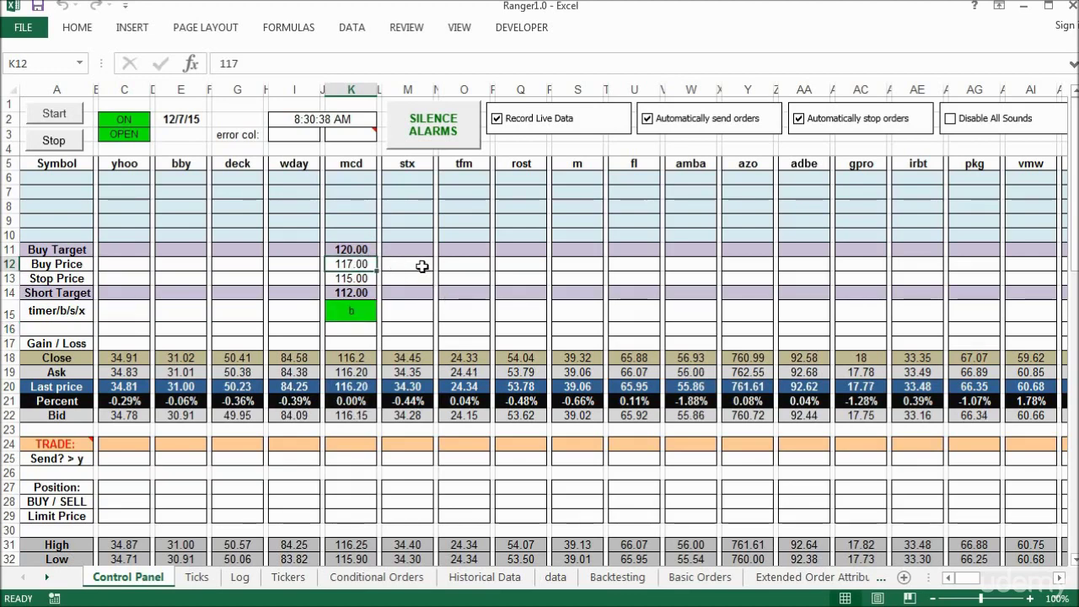
text(116)
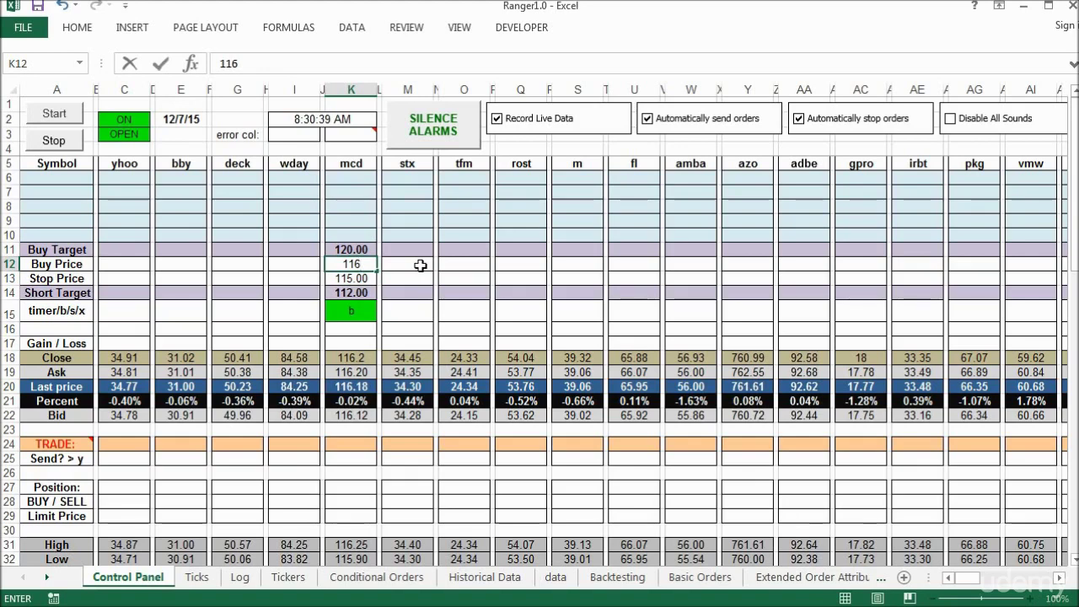
key(Return)
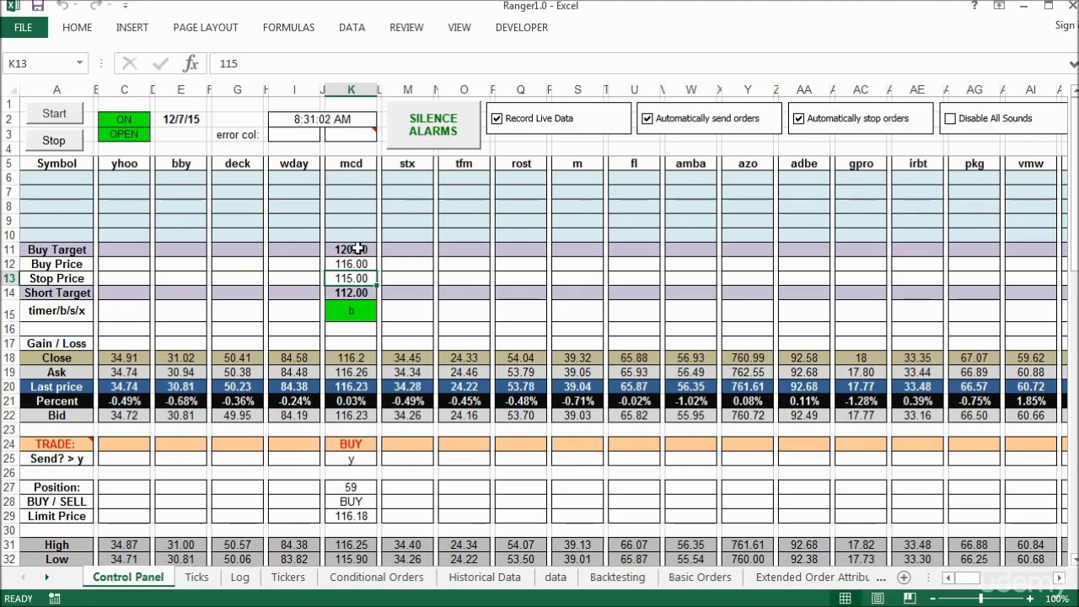
click(358, 249)
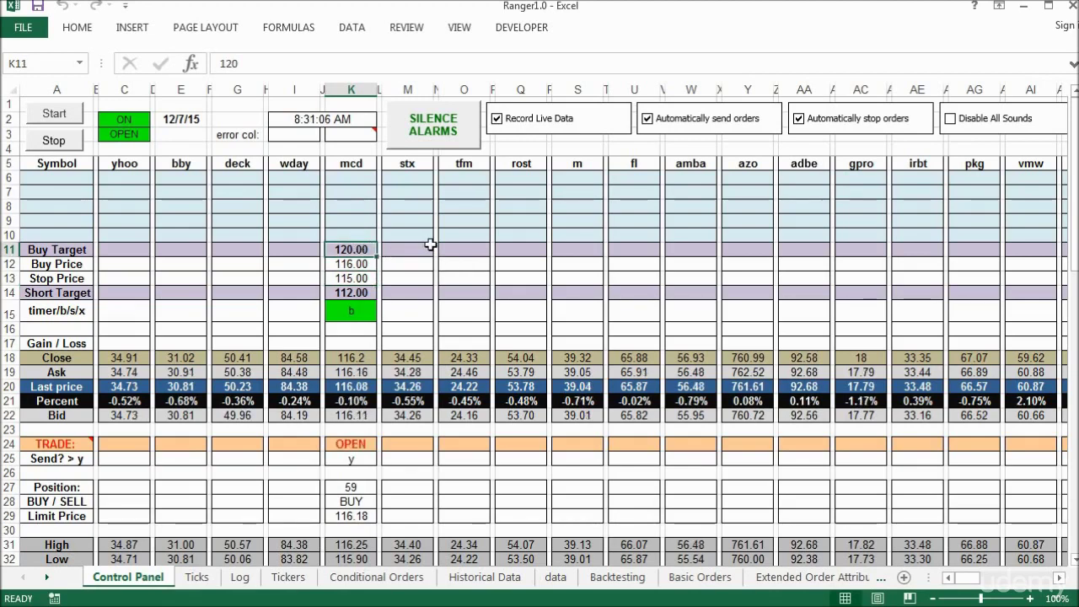
text(1)
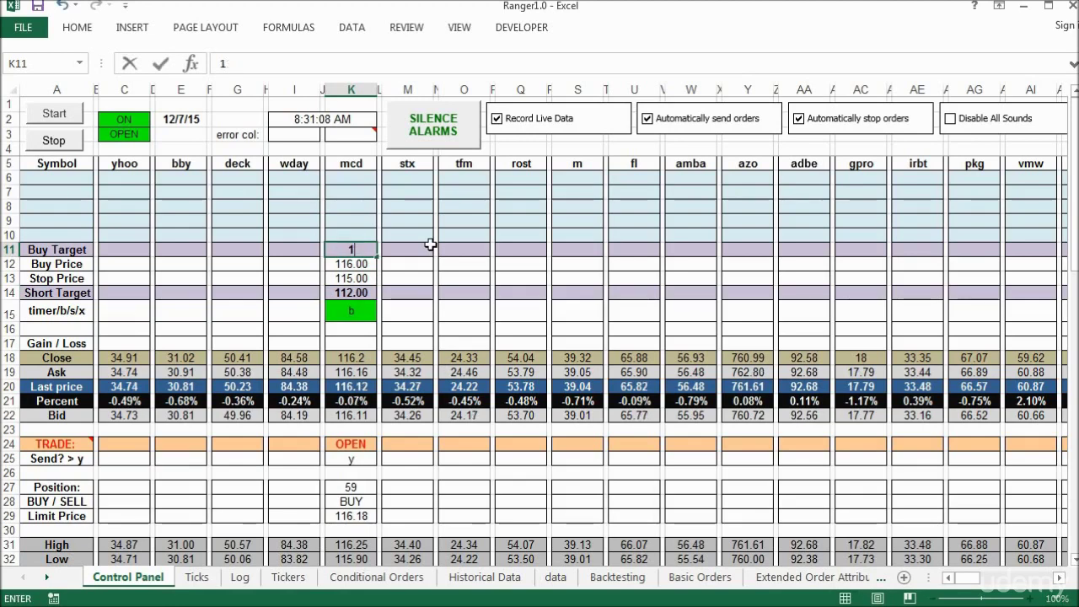
text(16)
key(Return)
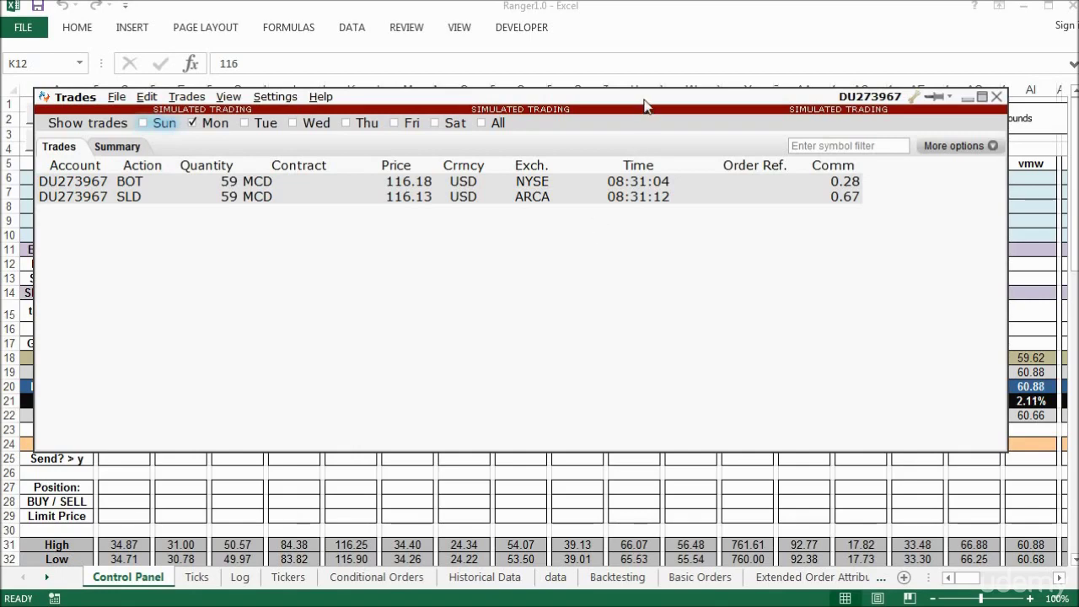
click(996, 97)
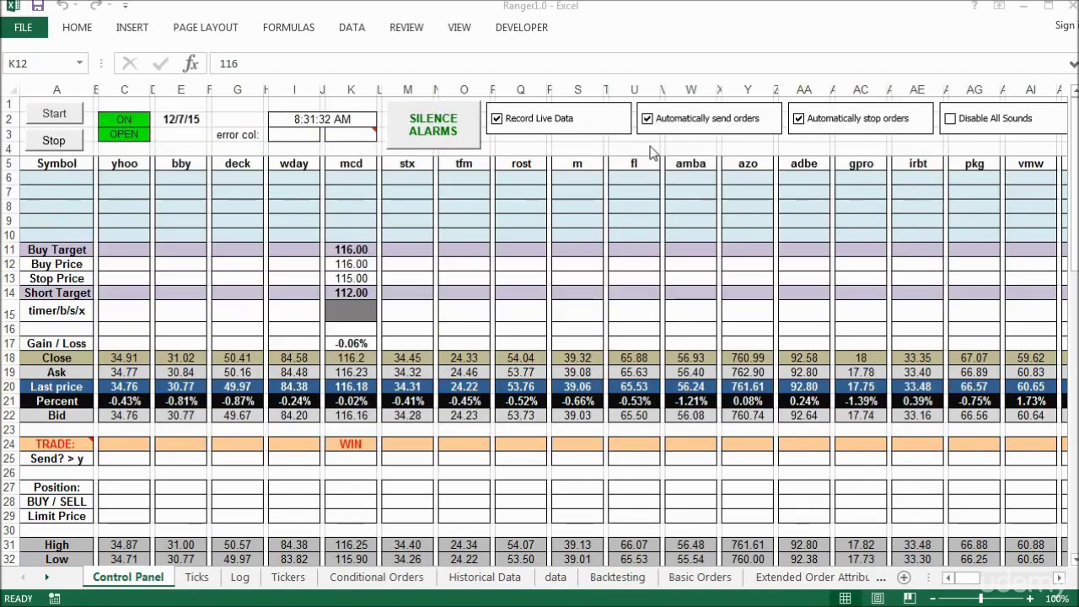
click(691, 123)
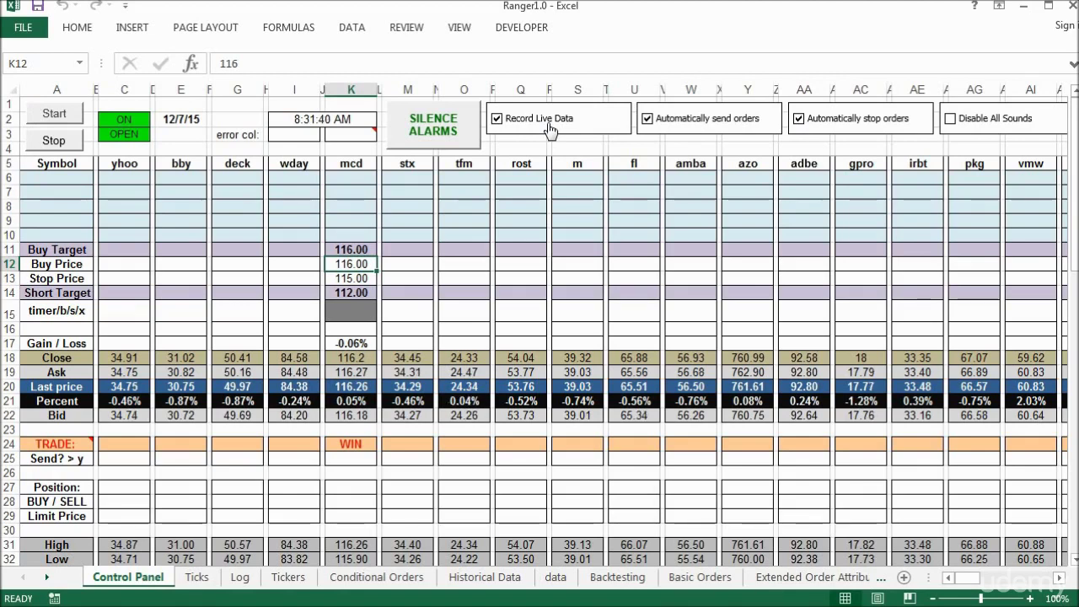
click(195, 577)
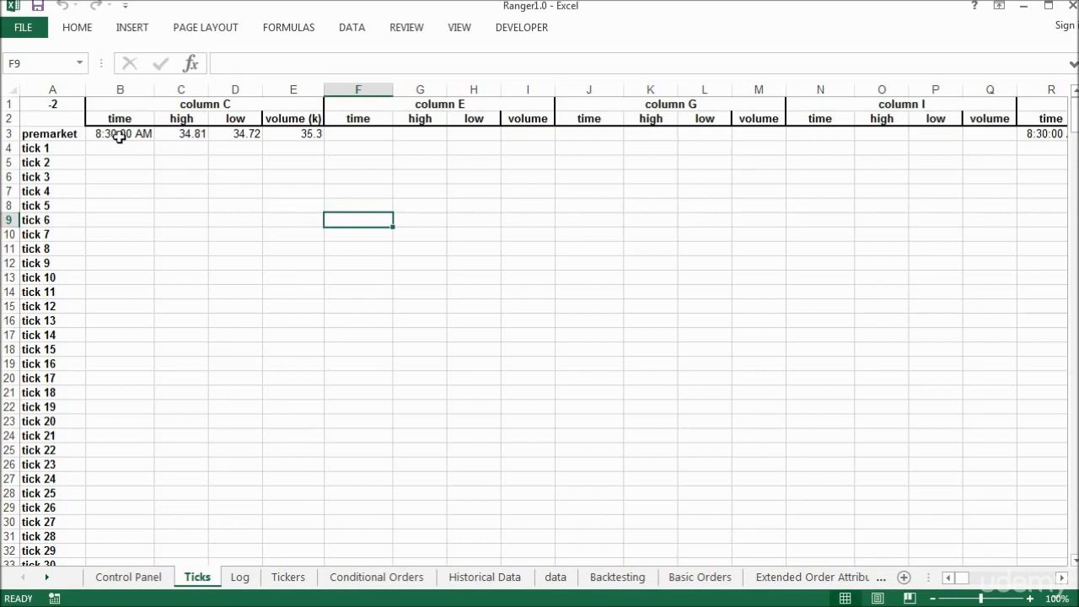
Scroll across the Ticks sheet columns to view the 8:32 AM tick row.
mouse_move(961, 579)
mouse_down()
mouse_move(969, 583)
mouse_move(952, 580)
mouse_up()
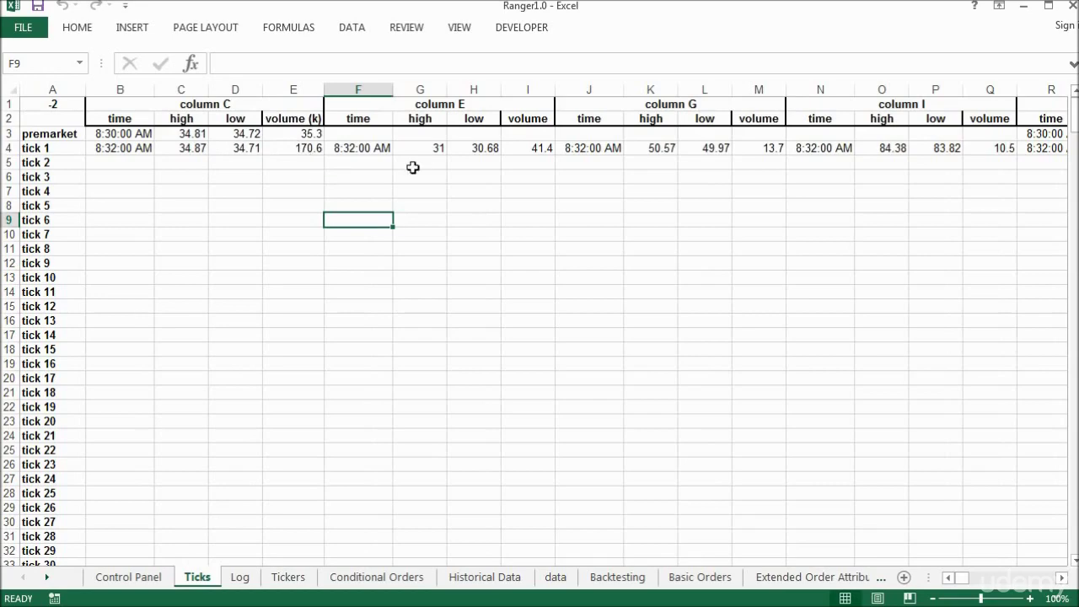
Stop the trading system from the Control Panel and agree to log the session's data.
click(143, 578)
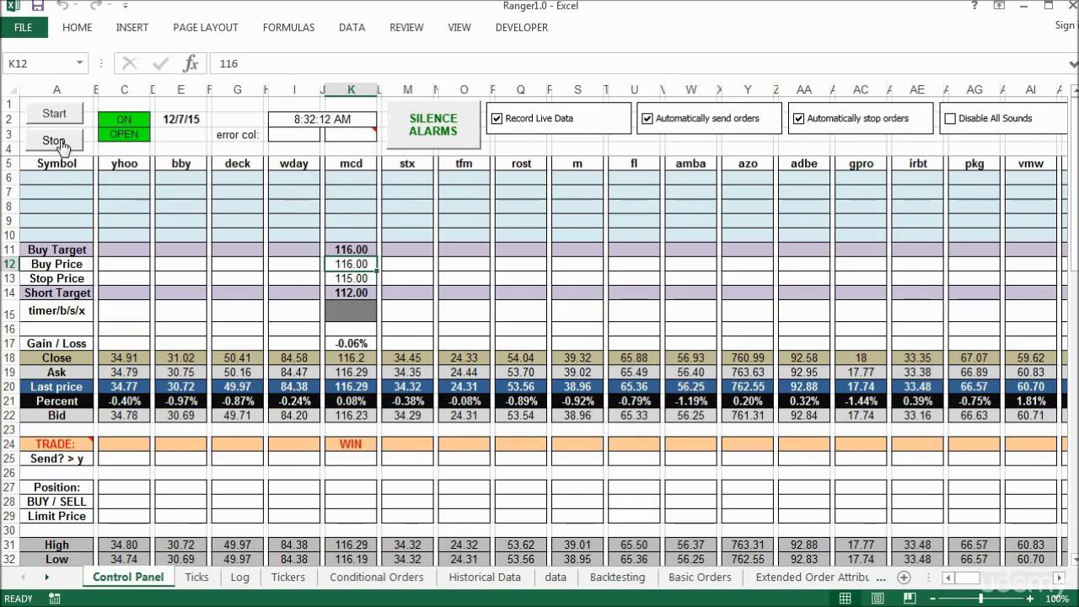
click(55, 140)
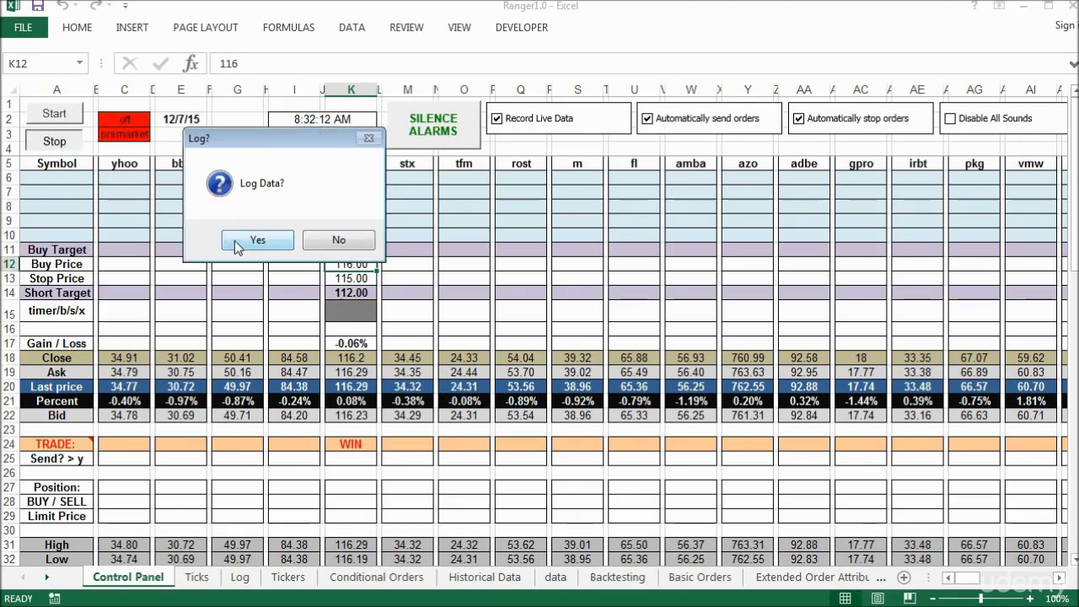
click(235, 240)
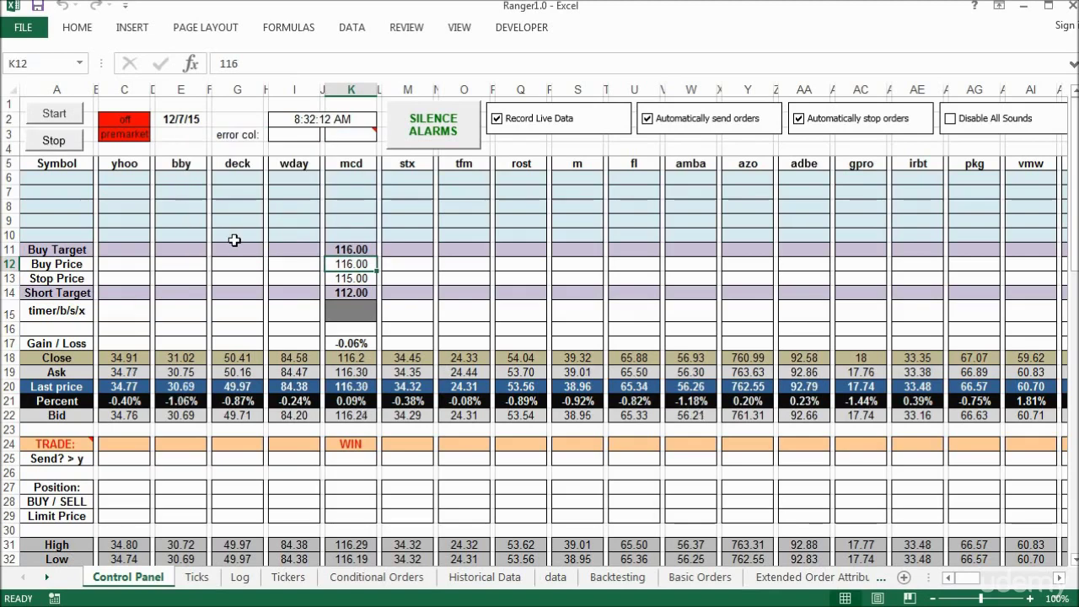
click(245, 580)
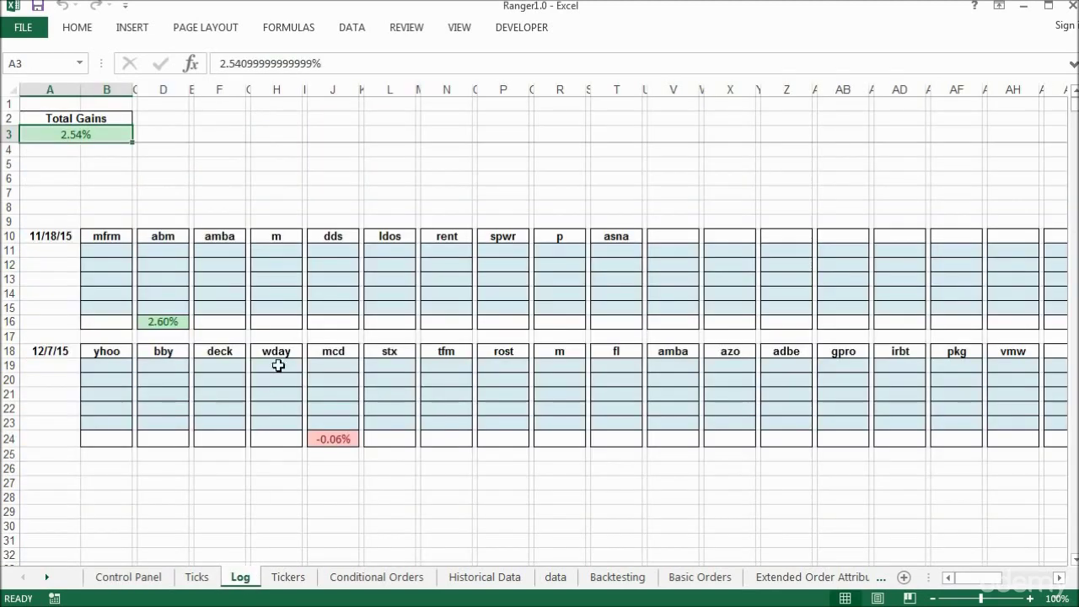
Review mcd's logged -0.06% result and Total Gains on the Log sheet, then return to Control Panel.
drag(337, 373, 343, 414)
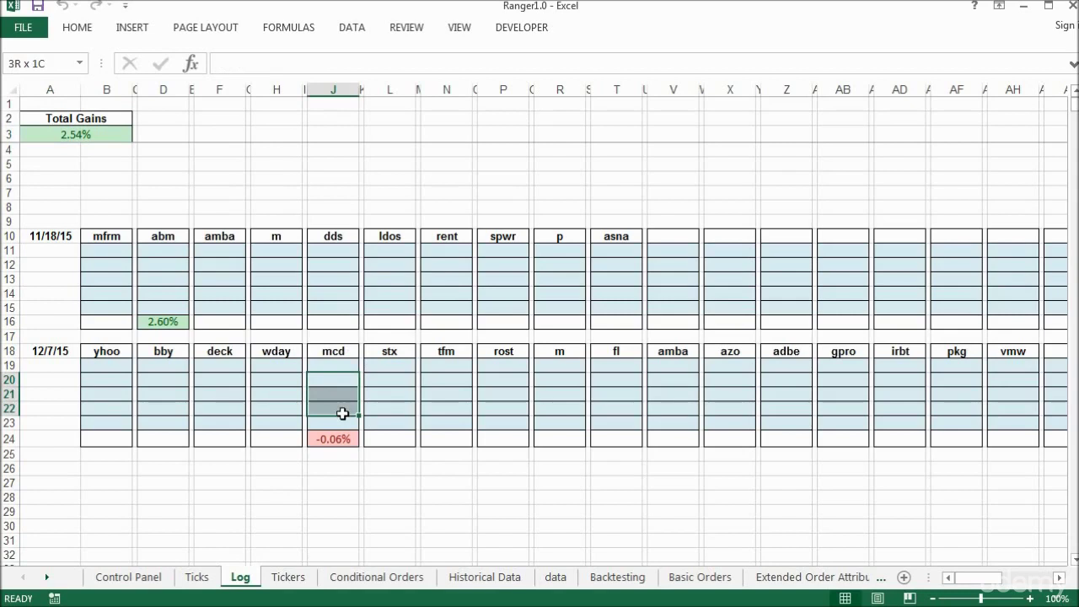
click(343, 438)
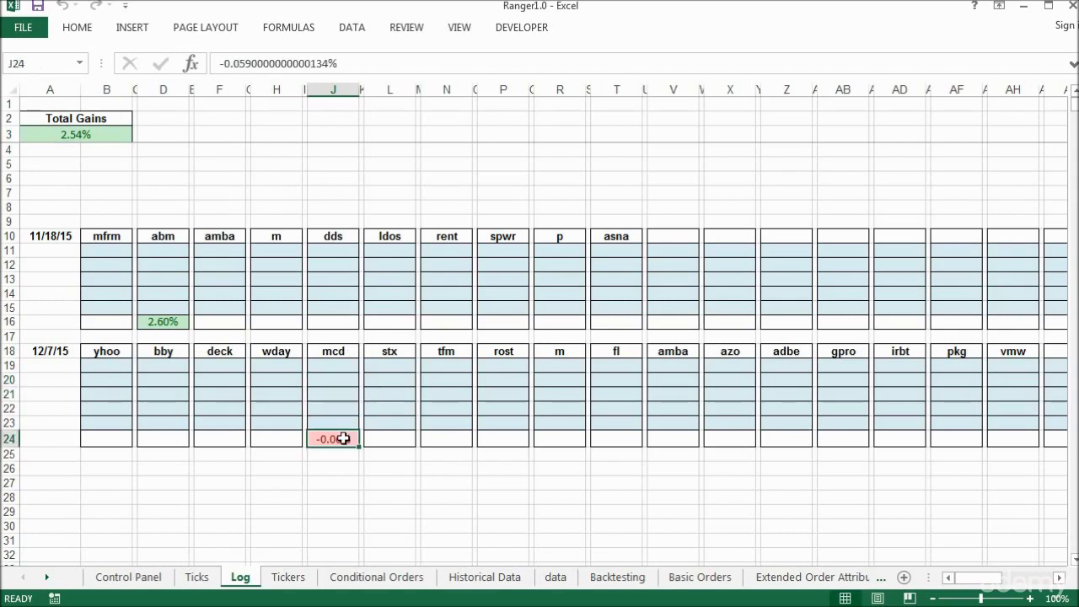
click(337, 393)
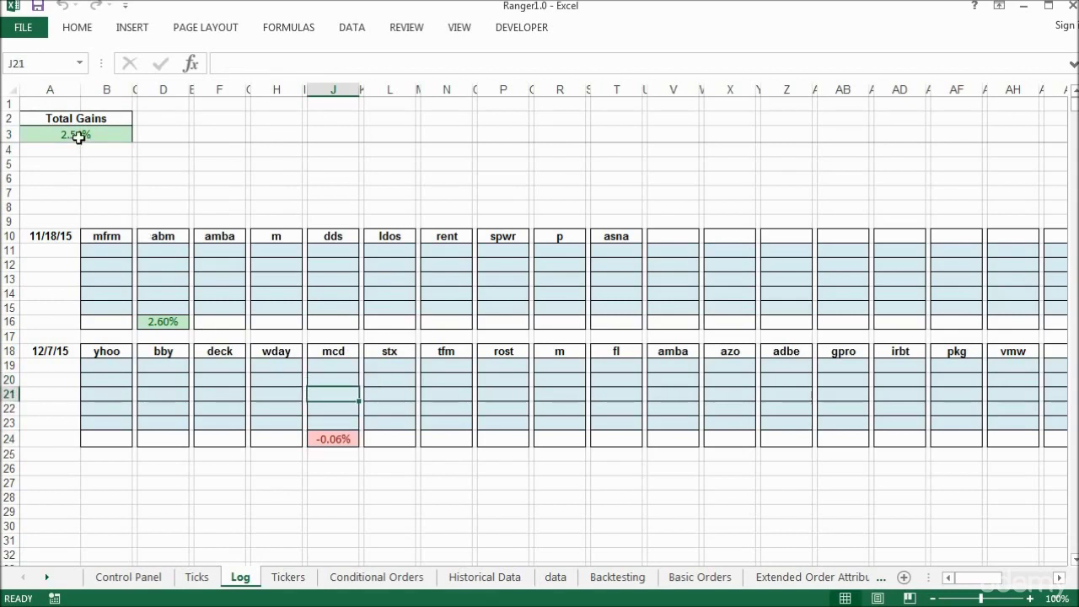
click(99, 164)
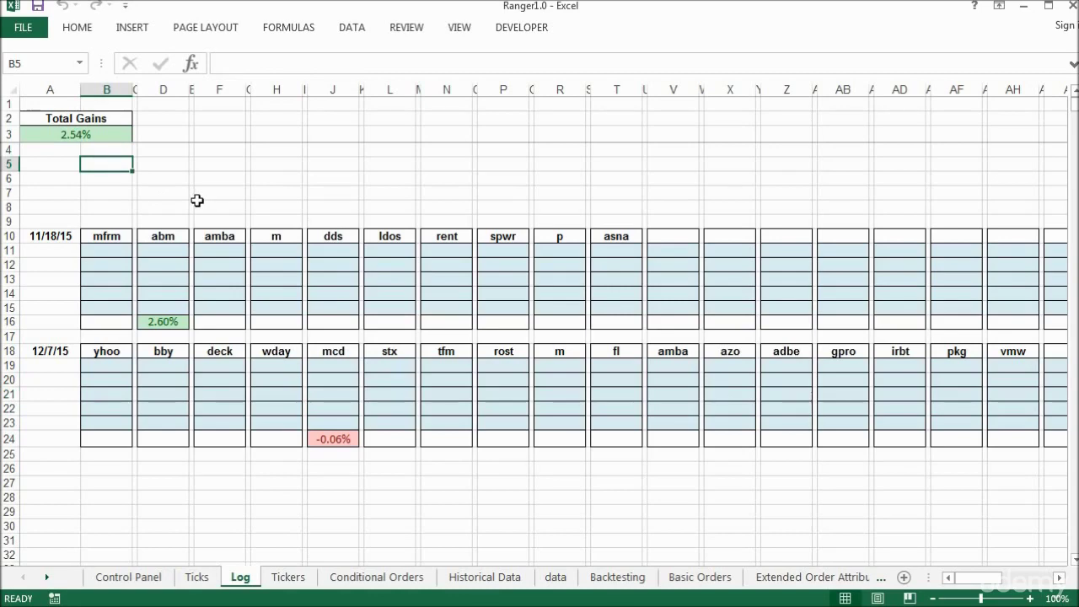
click(128, 577)
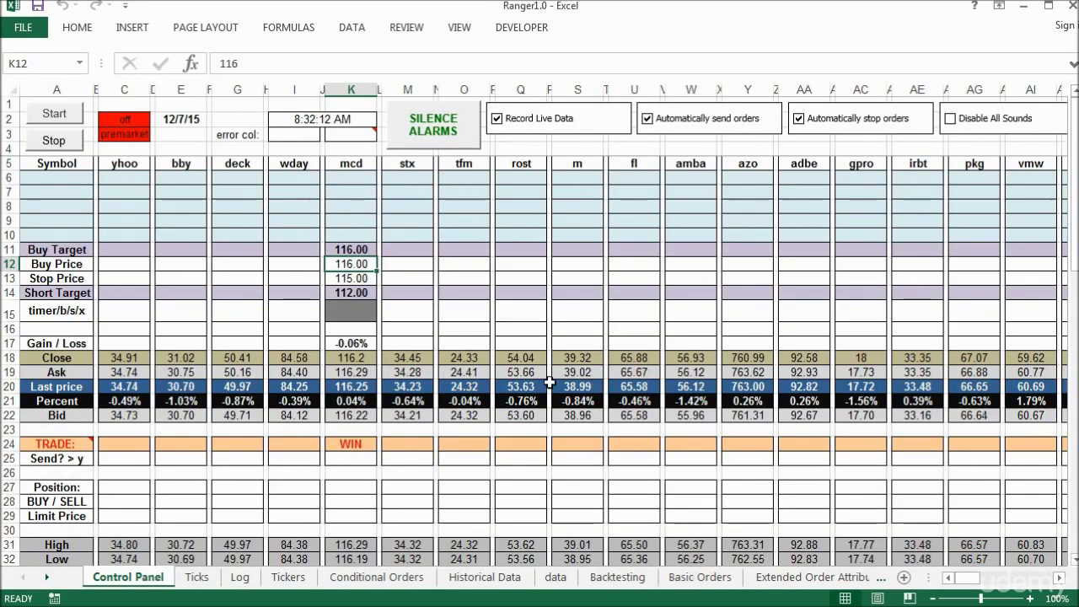